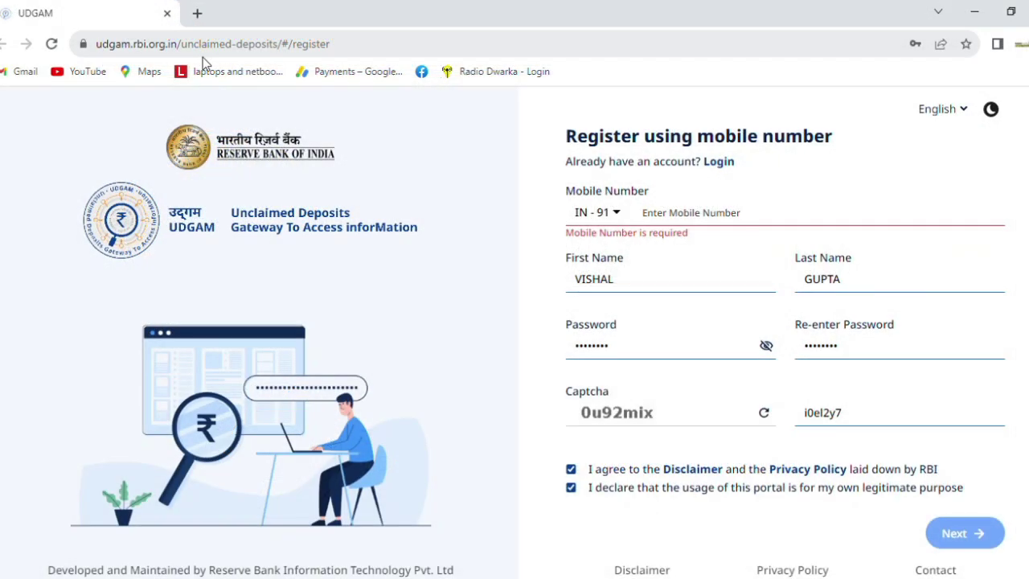
Reload the registration page for a fresh form and enter the mobile number.
click(210, 48)
key(Return)
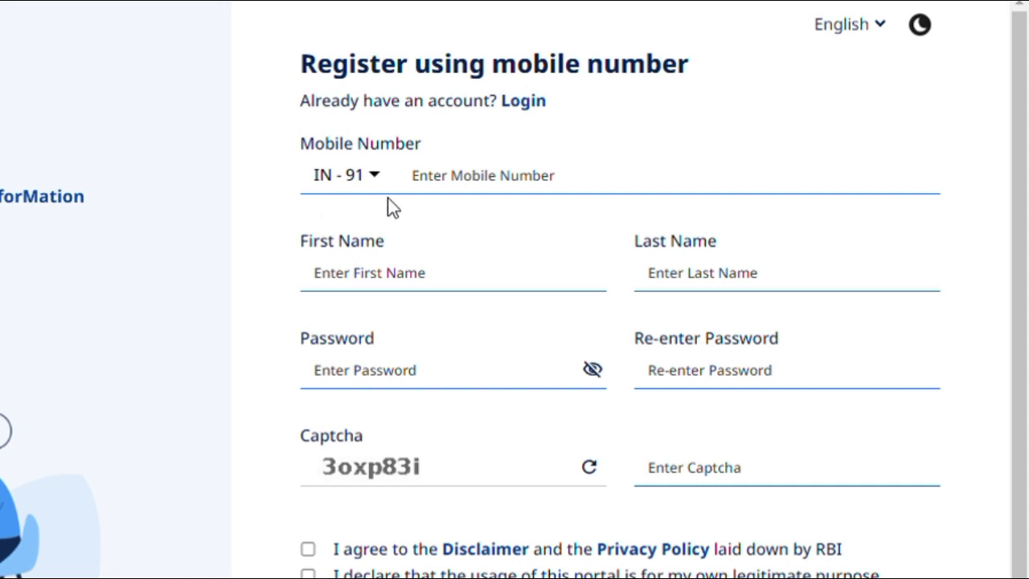
click(450, 191)
text(70)
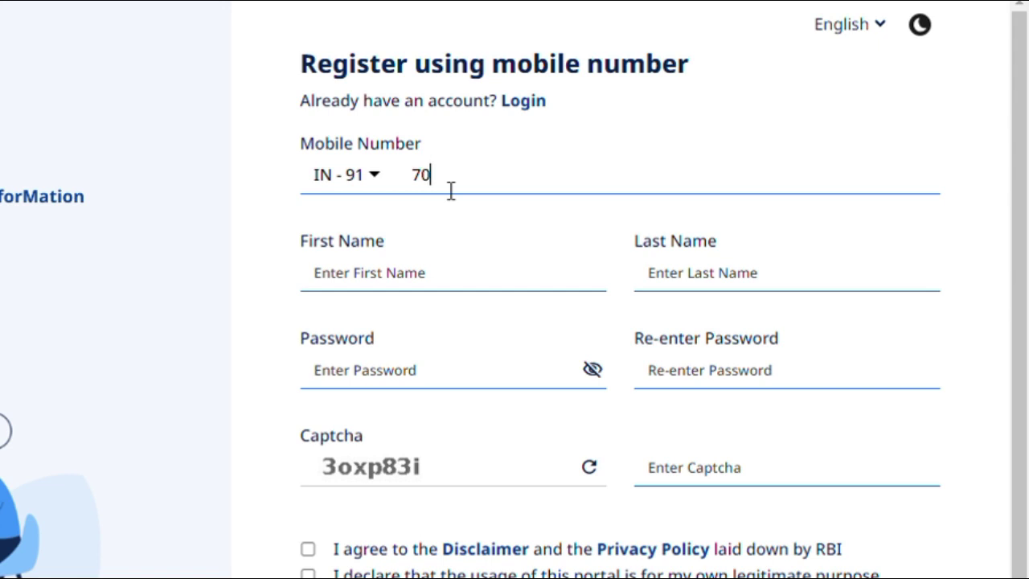
text(044)
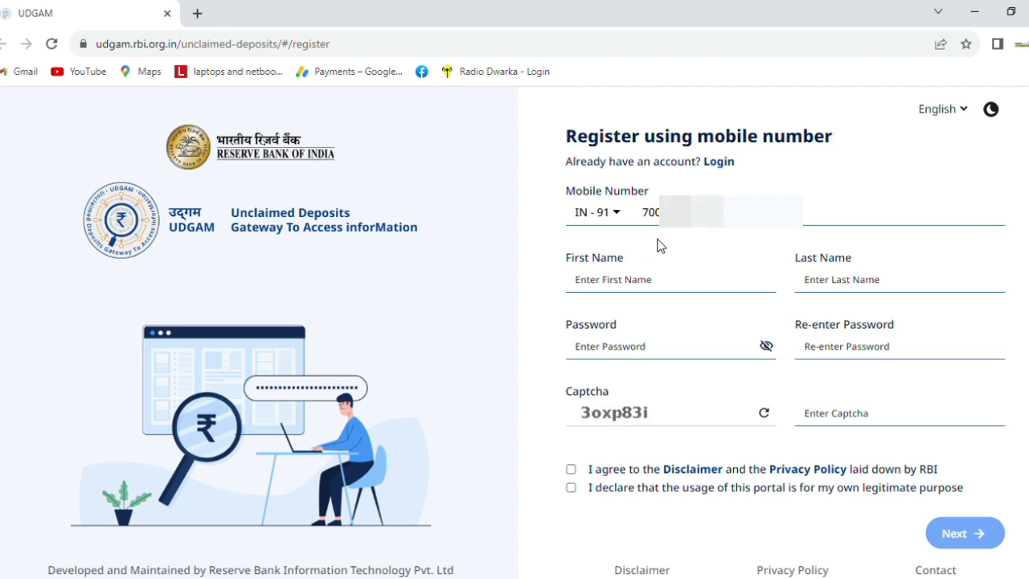
Fill in the registrant's first name and last name.
click(660, 280)
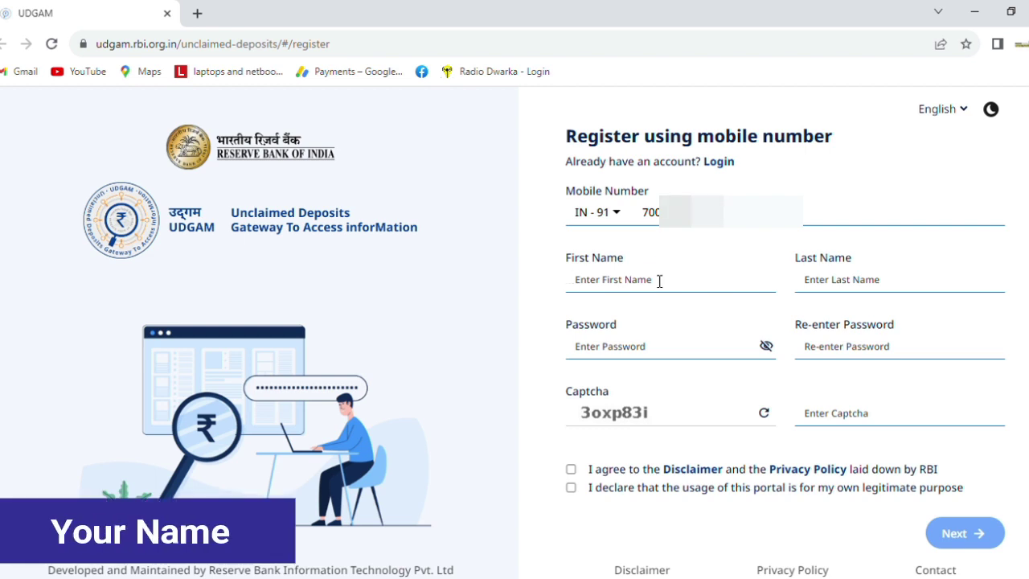
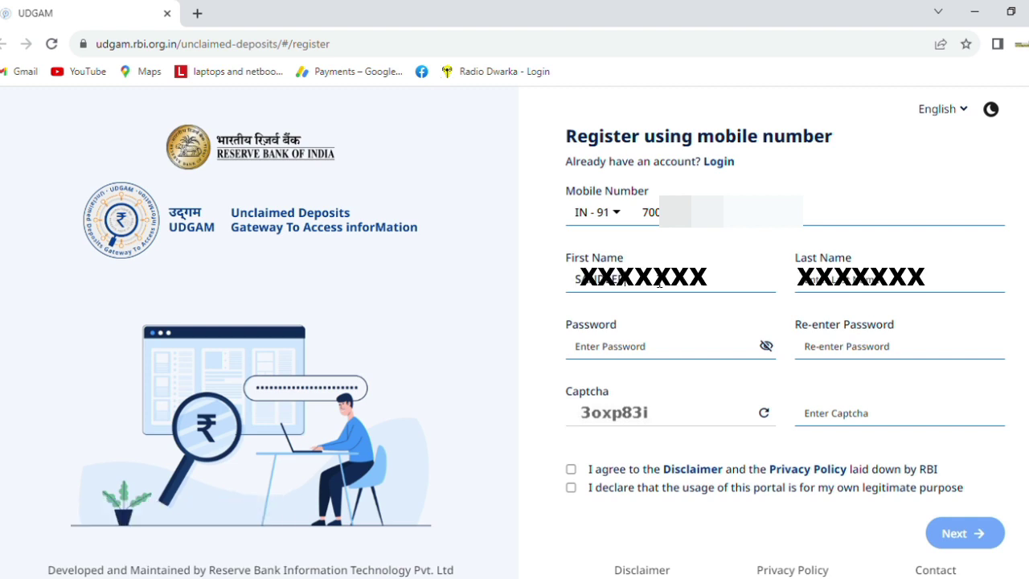
click(813, 279)
Enter a password, then go back and retype it to satisfy the password rules.
click(665, 352)
text(•)
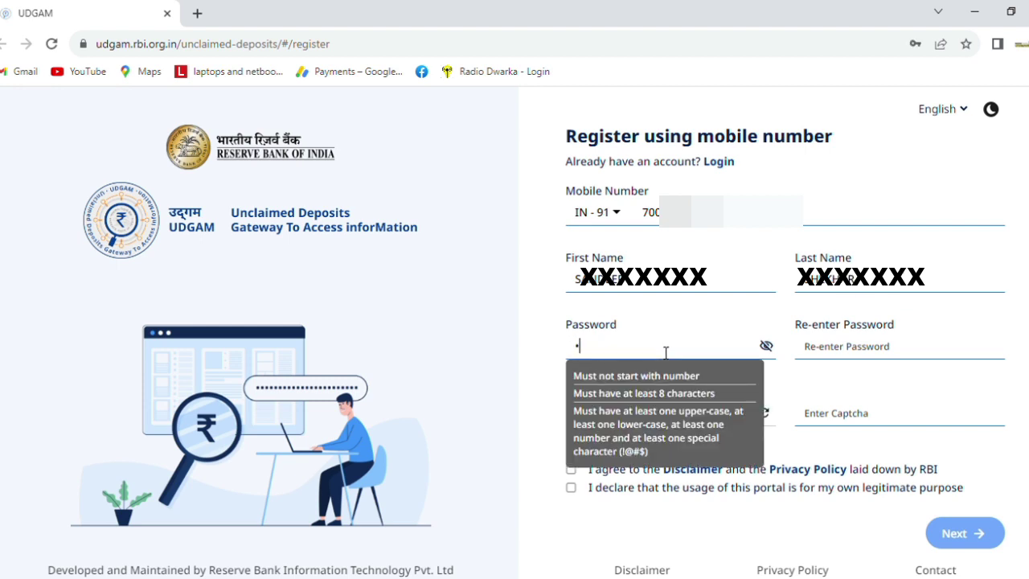
text(••••••)
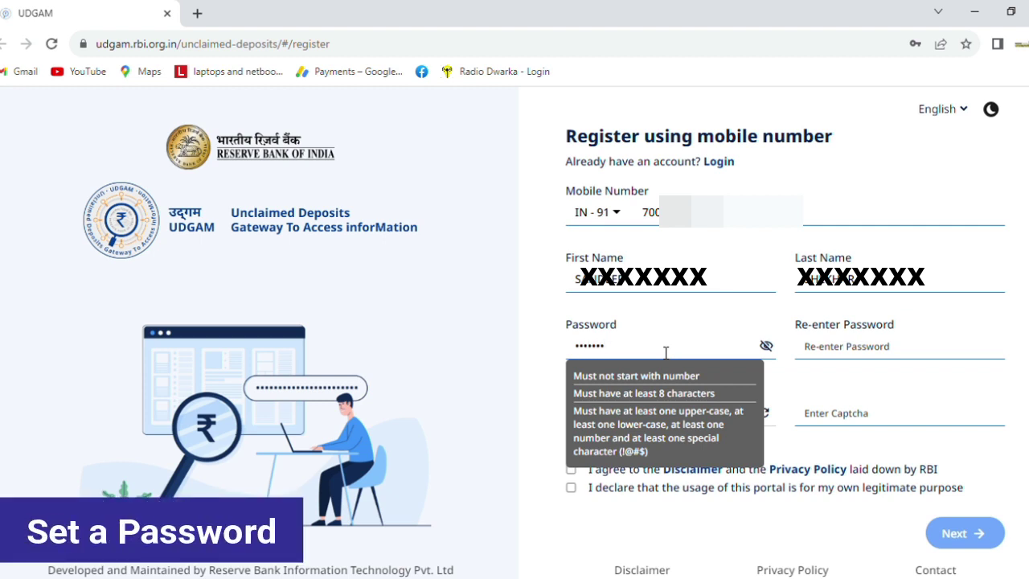
text(••••)
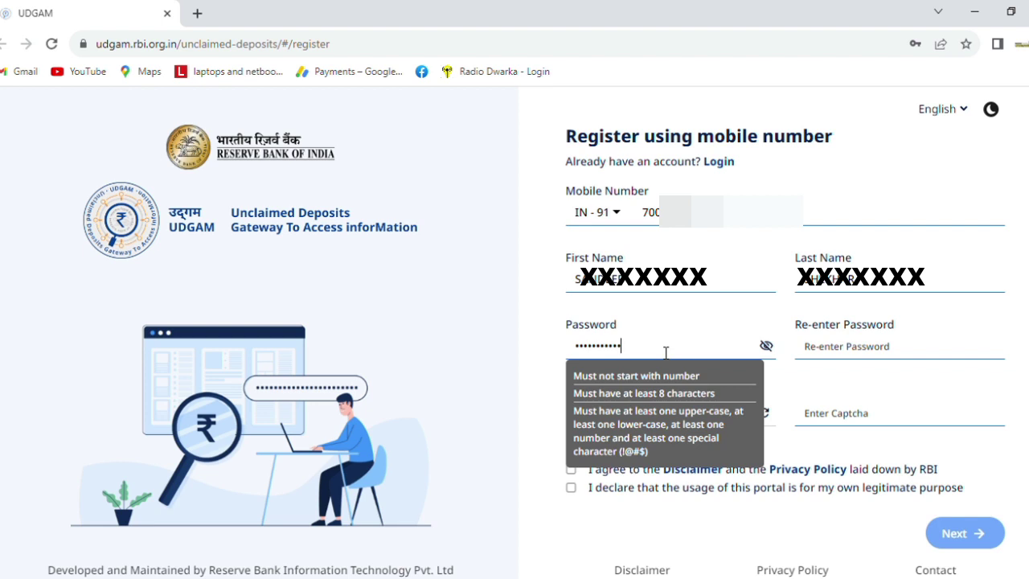
key(Tab)
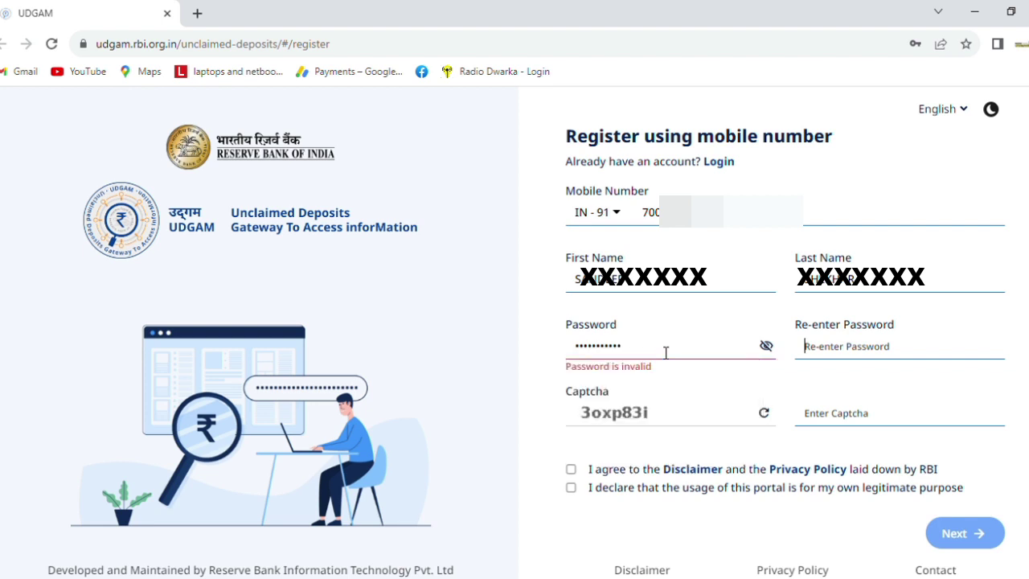
key(shift+Tab)
text(•)
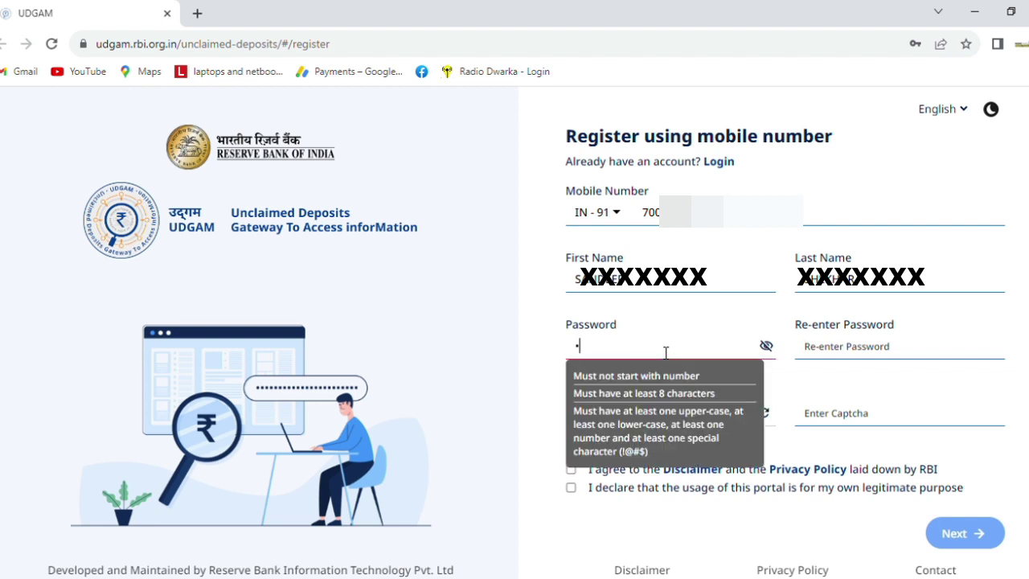
text(••••••••••)
Re-enter the password, fill in the captcha, and start entering the SMS OTP.
click(815, 349)
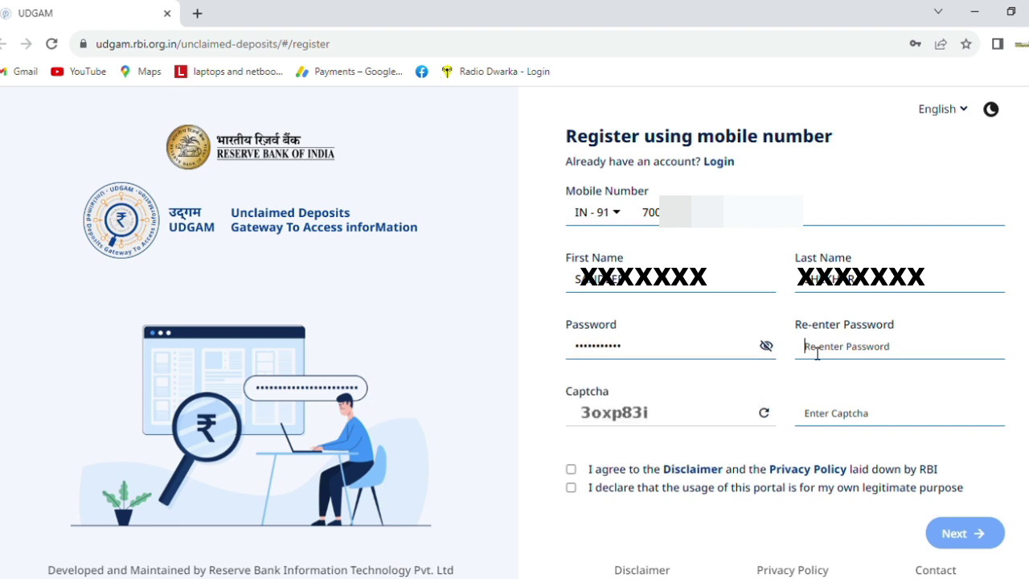
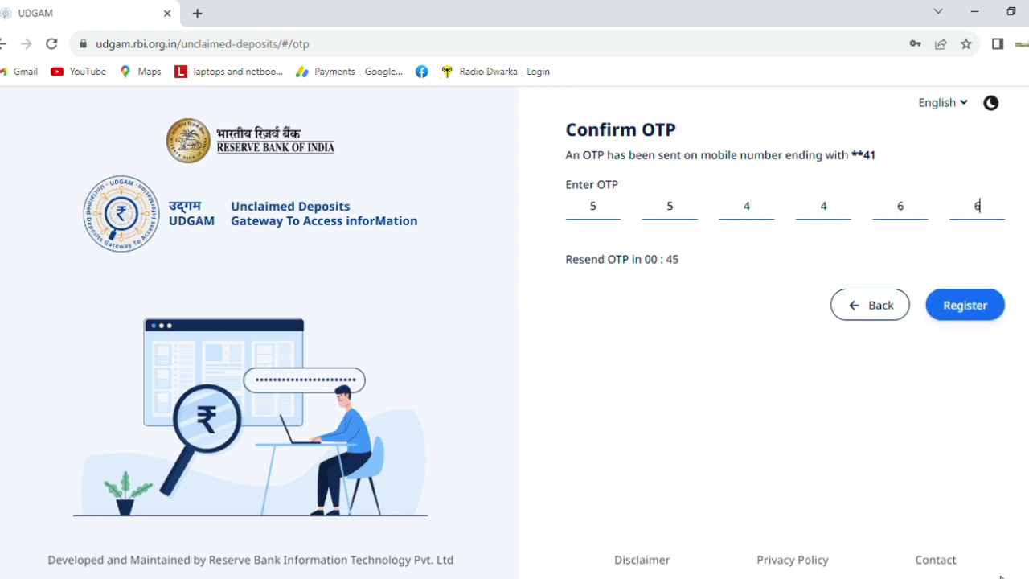
Submit the completed OTP with Register to finish creating the account.
click(968, 310)
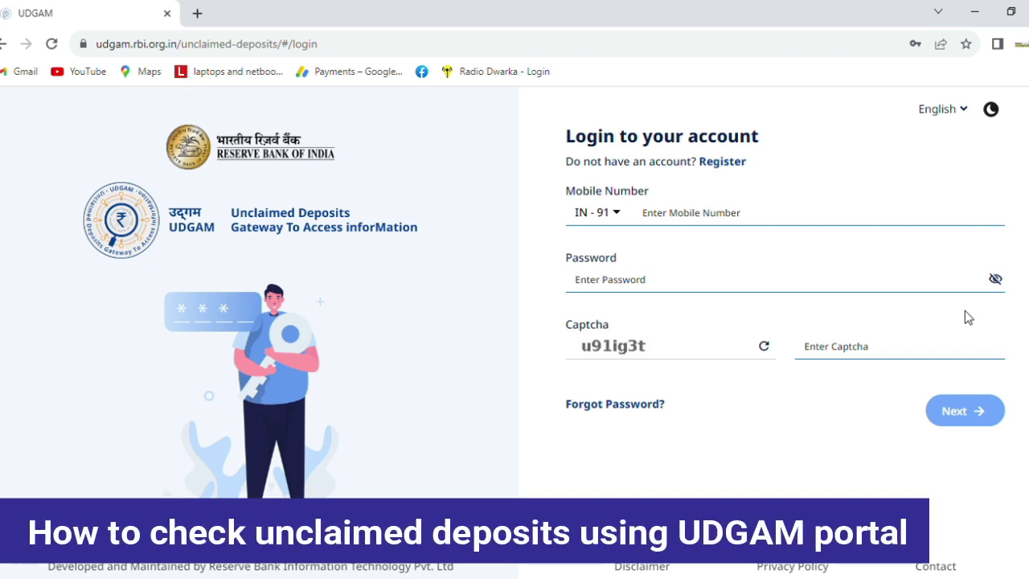
Enter the mobile number and account password, and paste in the captcha text.
click(697, 214)
text(700)
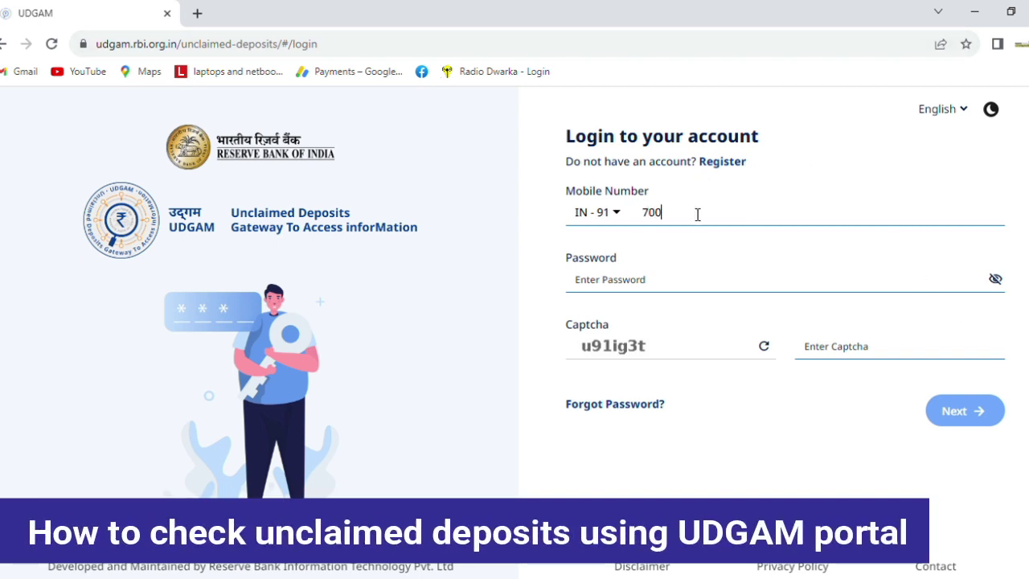
text(123)
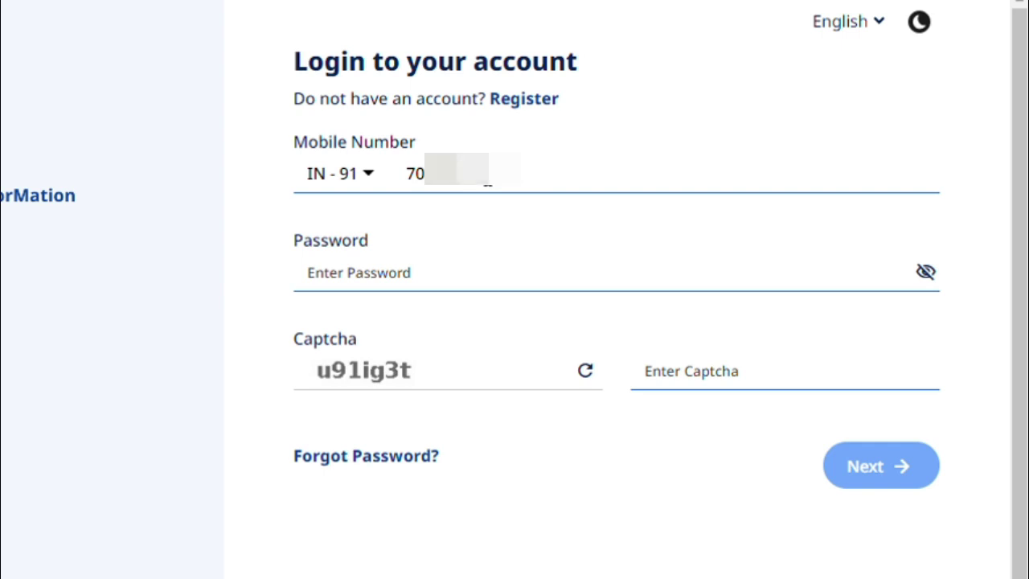
text(456)
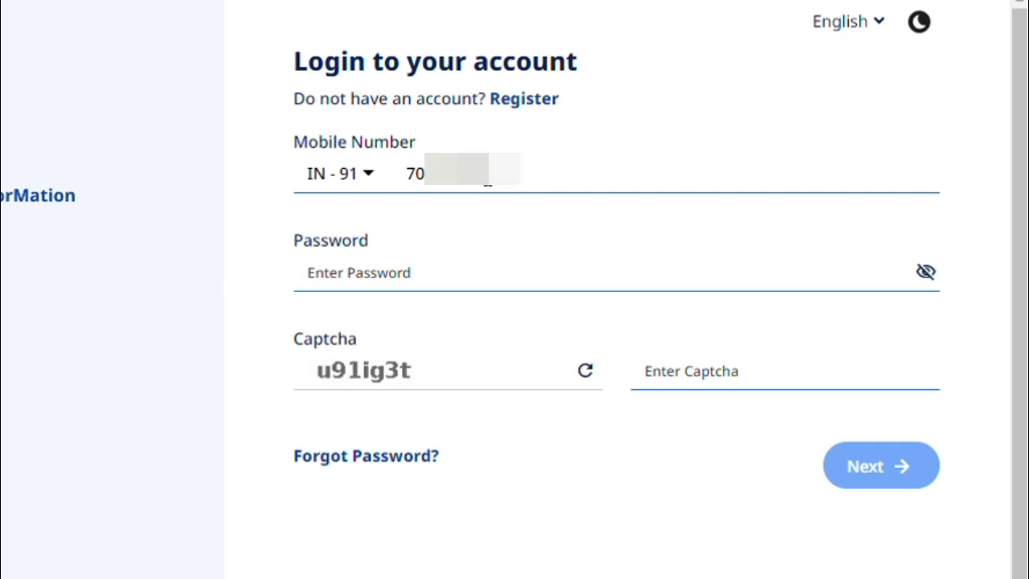
key(Tab)
text(****)
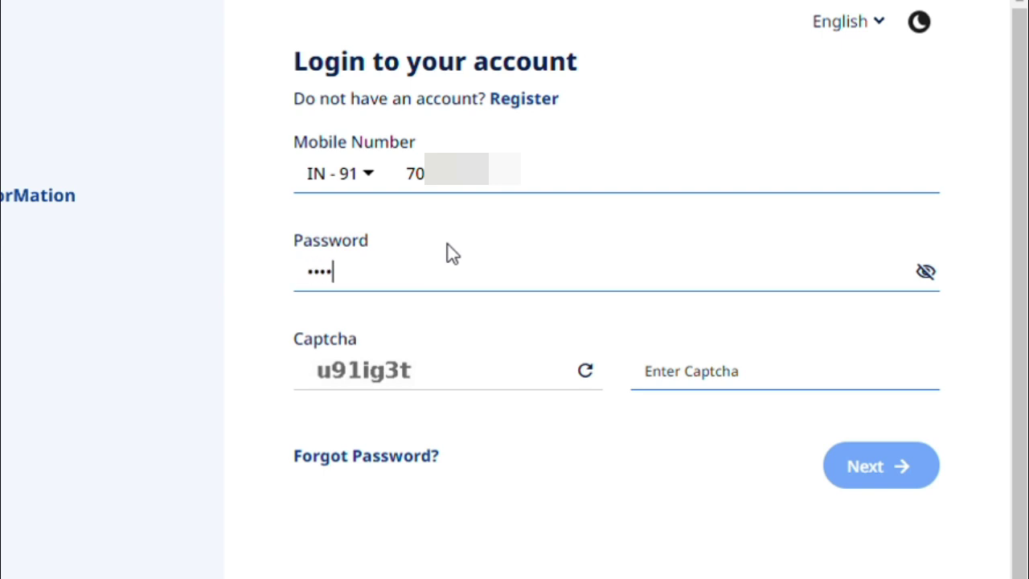
text(*******)
click(705, 378)
key(ctrl+v)
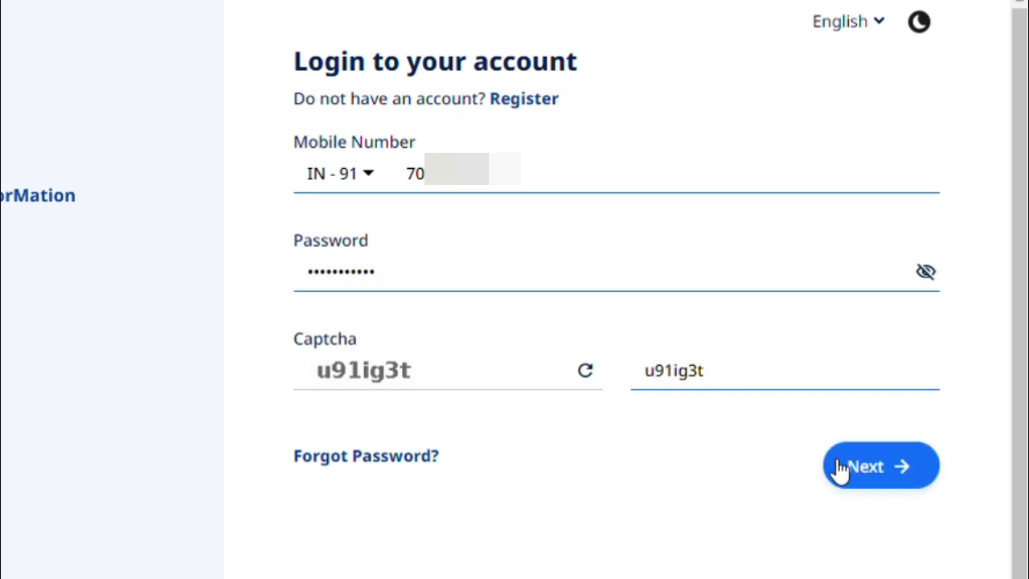
Request the login one-time code, enter the six-digit code, and sign in.
click(850, 473)
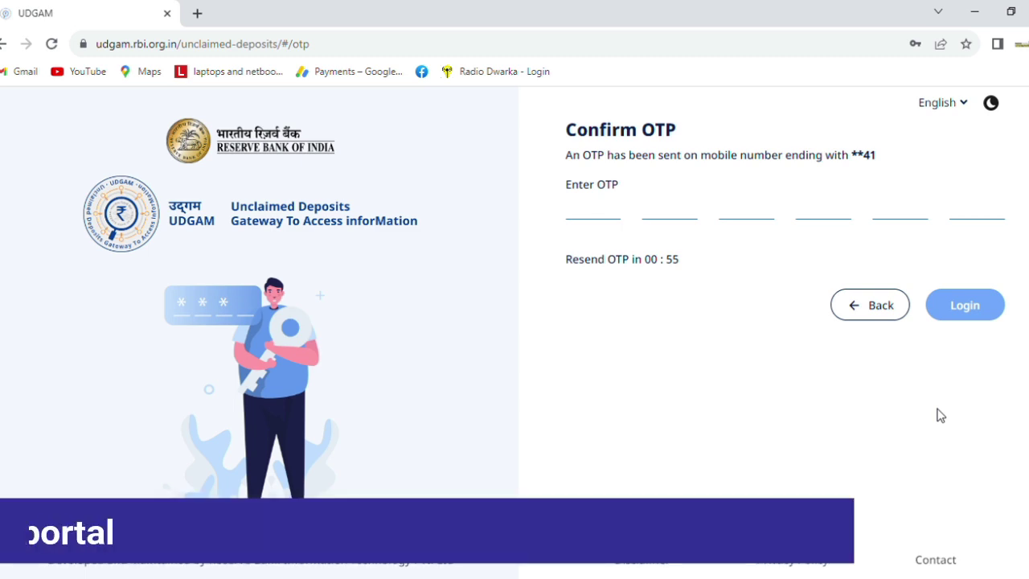
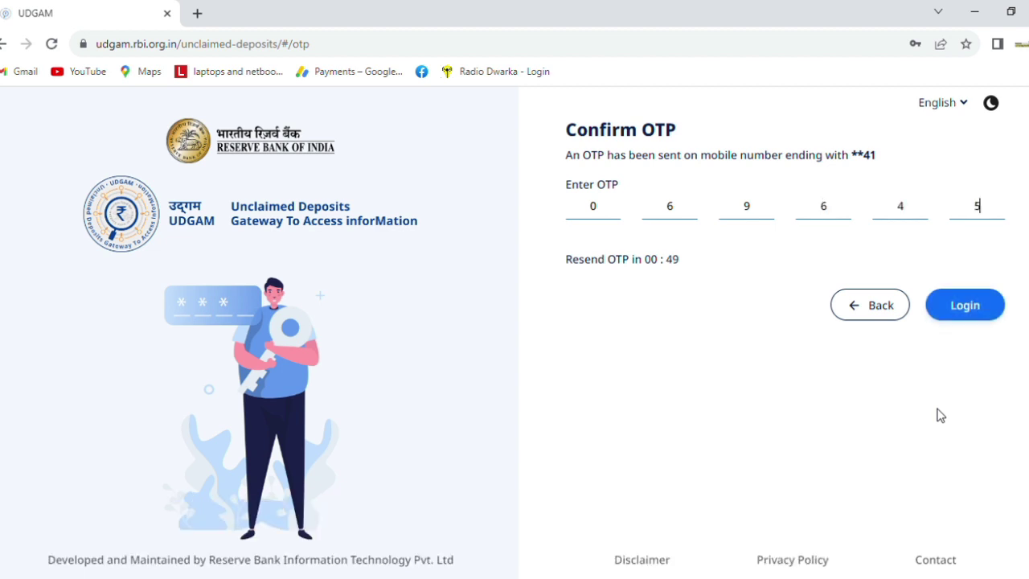
key(Return)
click(216, 338)
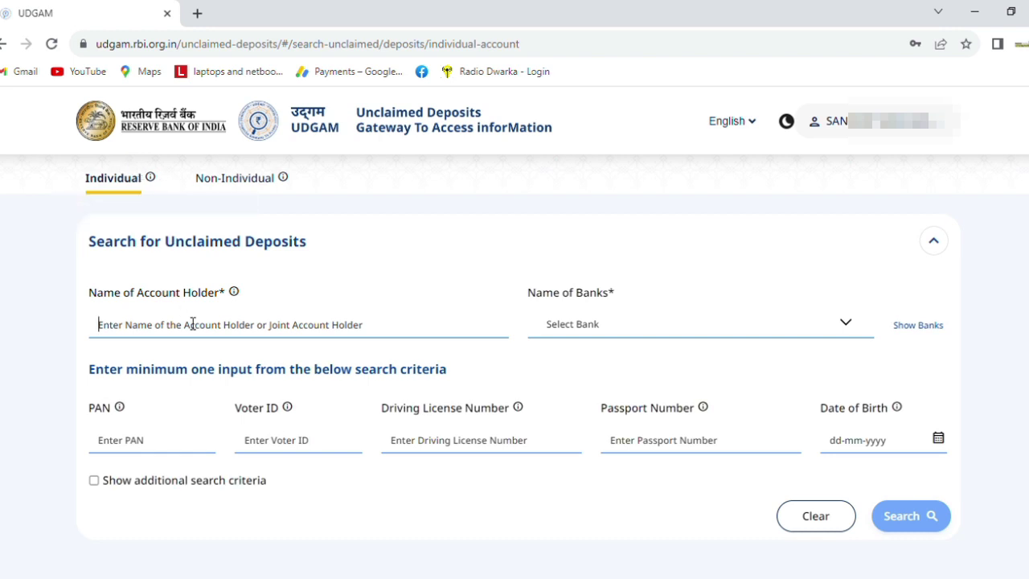
Enter the account holder's full name and scroll through the Name of Banks dropdown.
text(S)
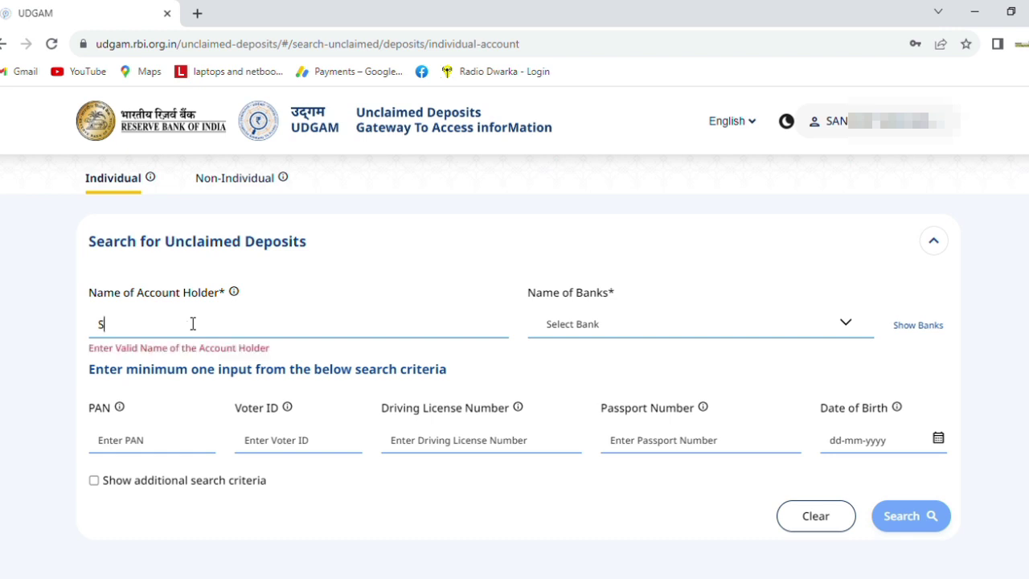
text(AN****)
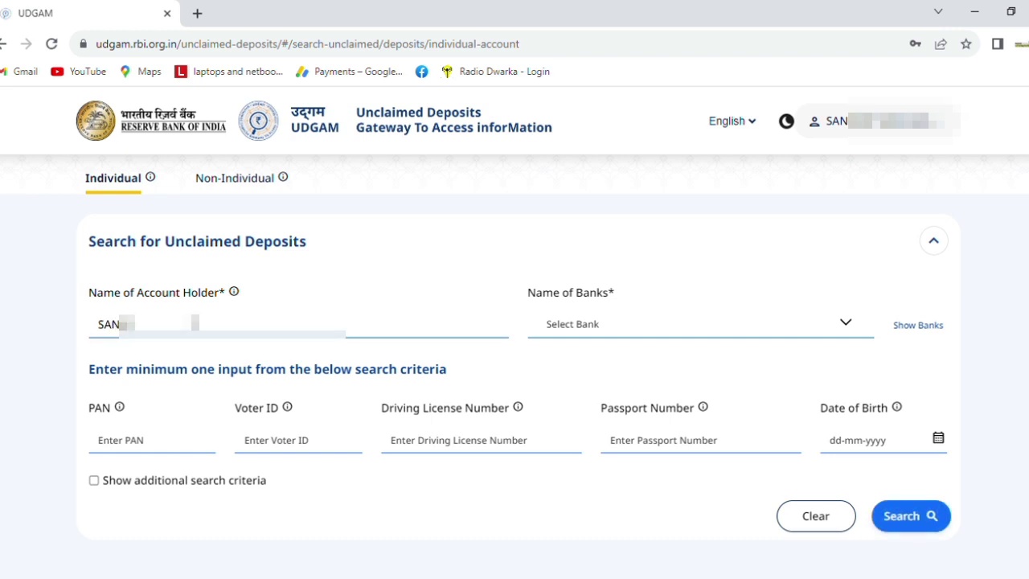
text(****)
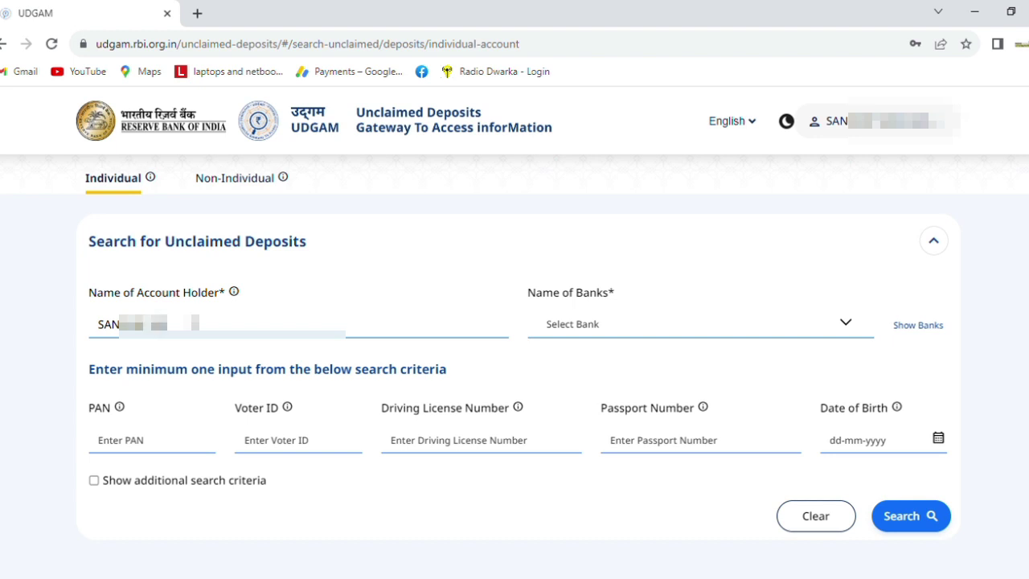
text(**)
click(598, 329)
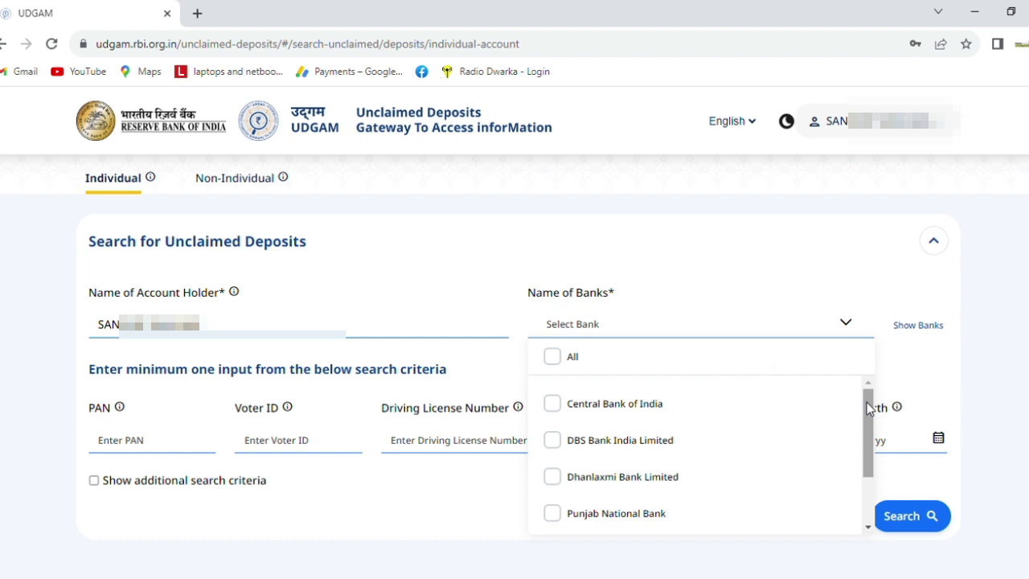
mouse_move(867, 409)
mouse_down()
mouse_move(871, 468)
mouse_move(866, 400)
mouse_up()
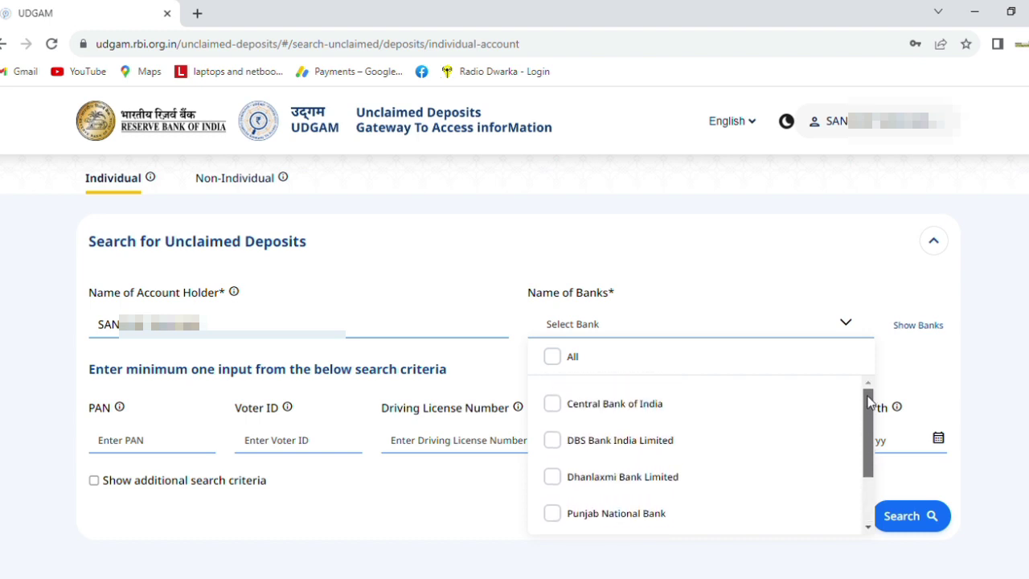
Select all 6 banks, enter the holder's PAN, and run the individual search.
click(553, 357)
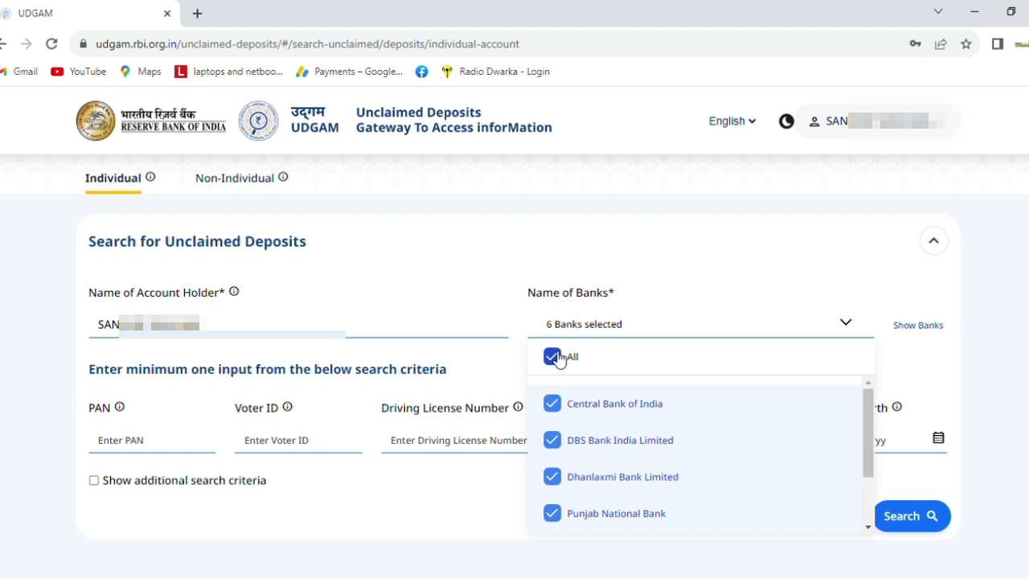
click(626, 280)
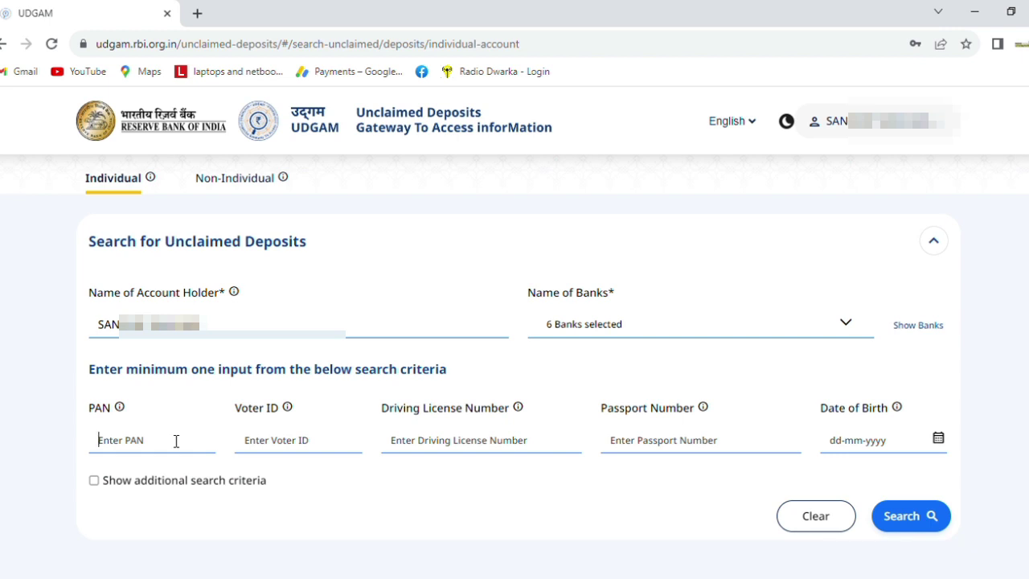
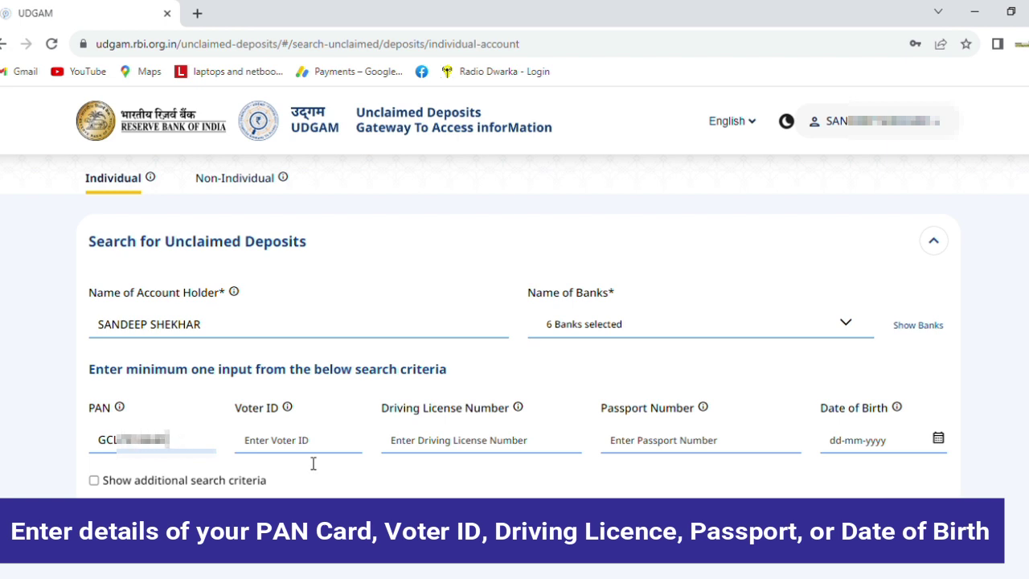
click(891, 454)
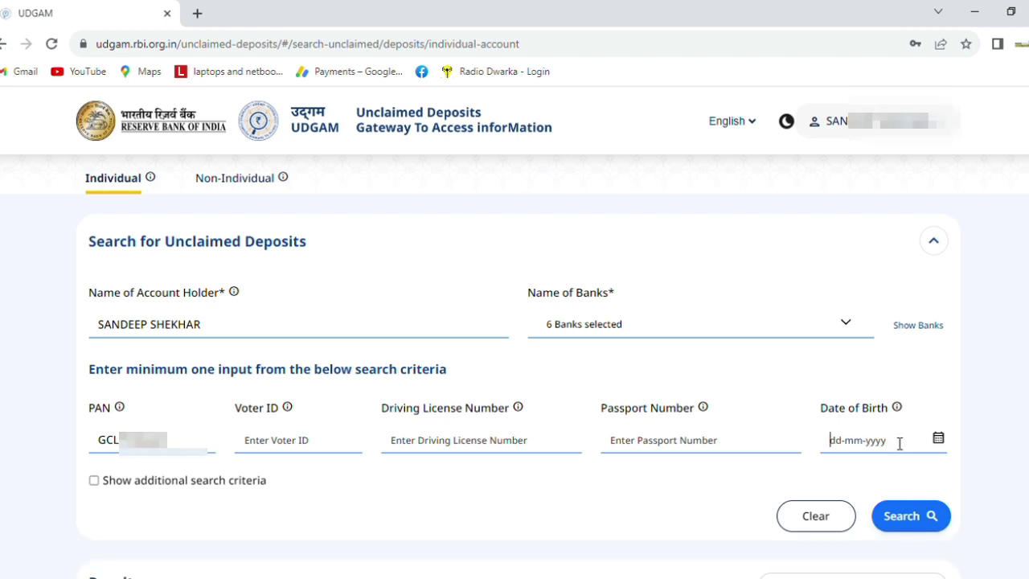
click(913, 515)
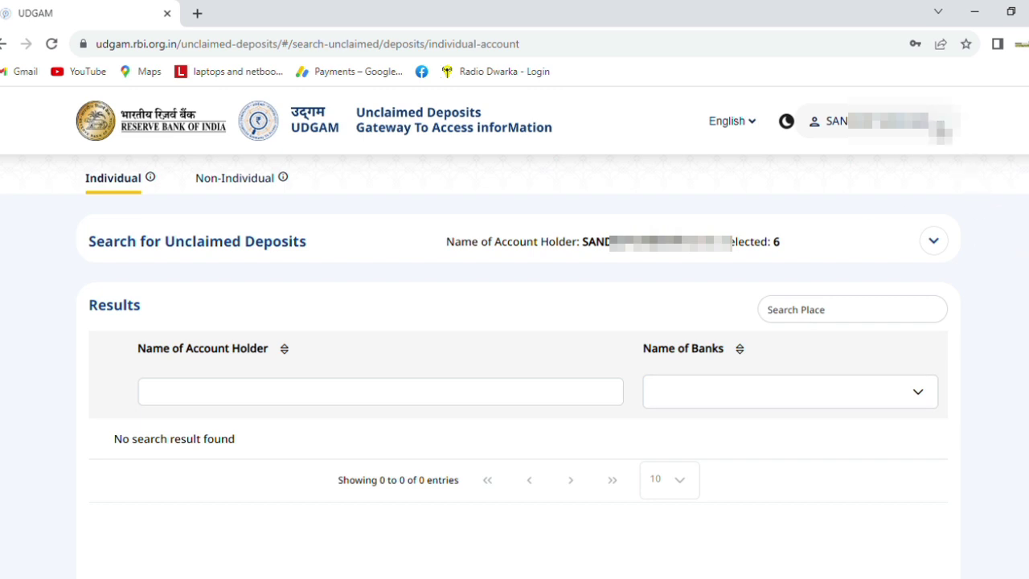
Open the user-name menu at top right showing Profile and Logout.
click(941, 127)
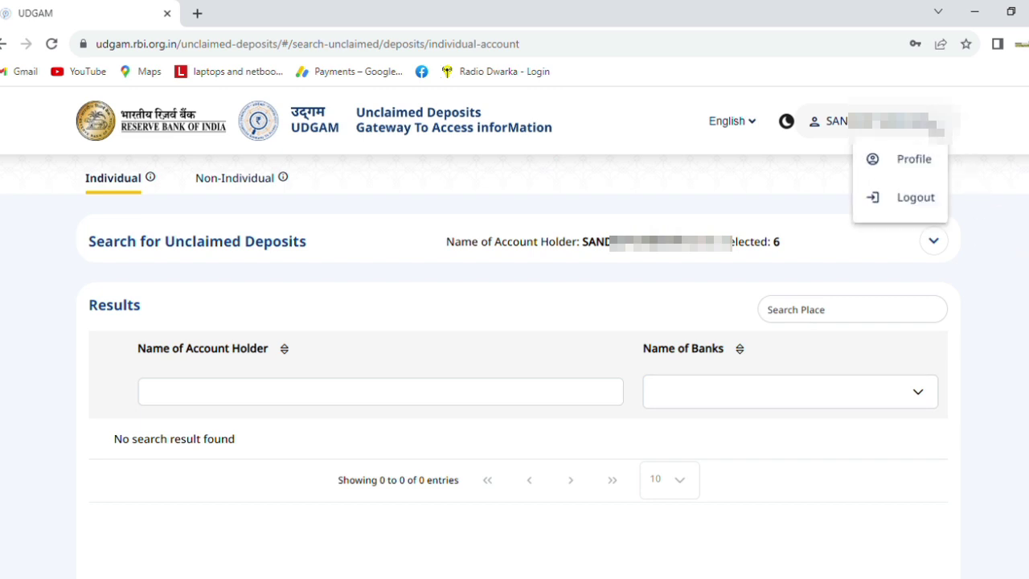